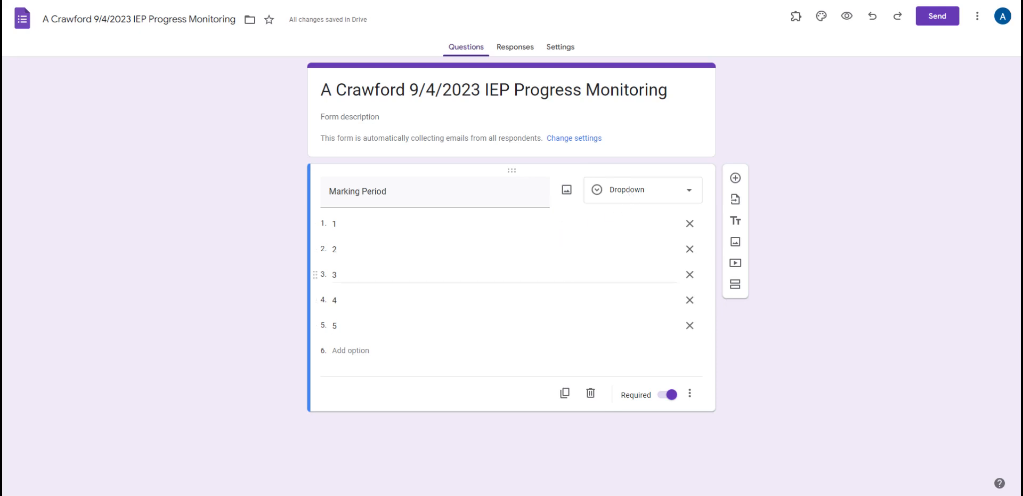
- Add a dropdown question titled "Need Area:" below the Marking Period question
click(741, 182)
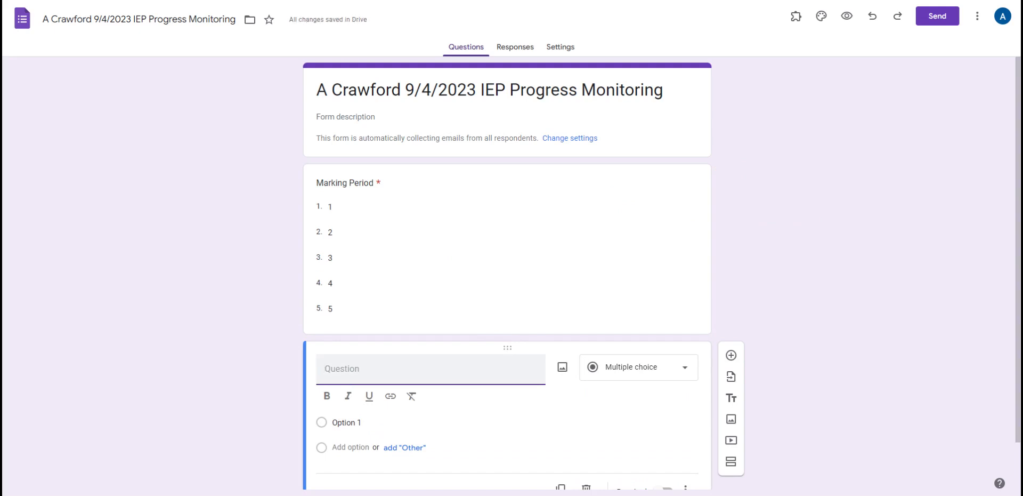
text(Need Area)
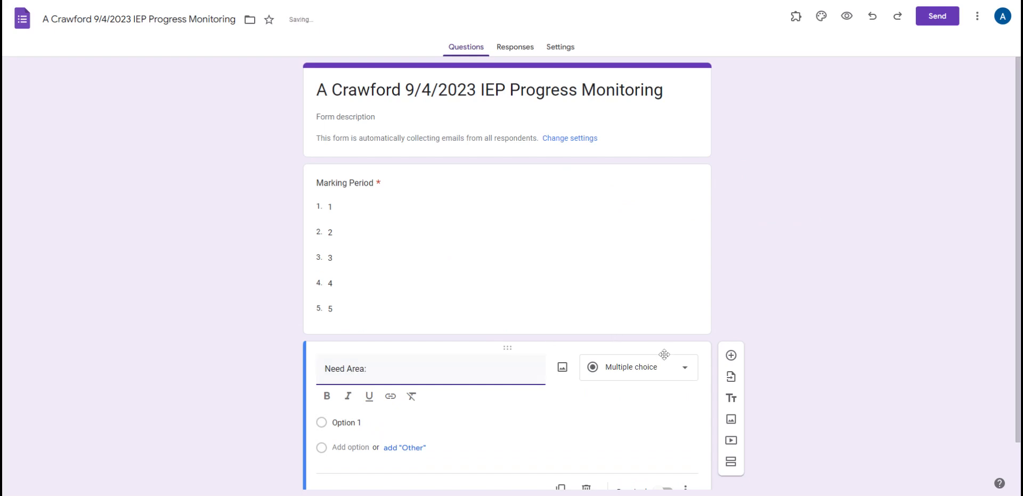
text(:)
click(682, 375)
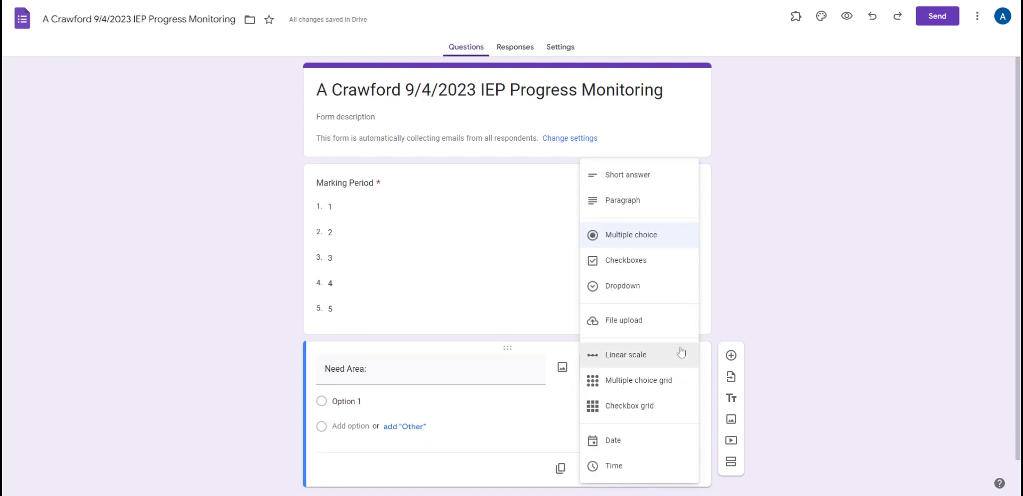
click(629, 288)
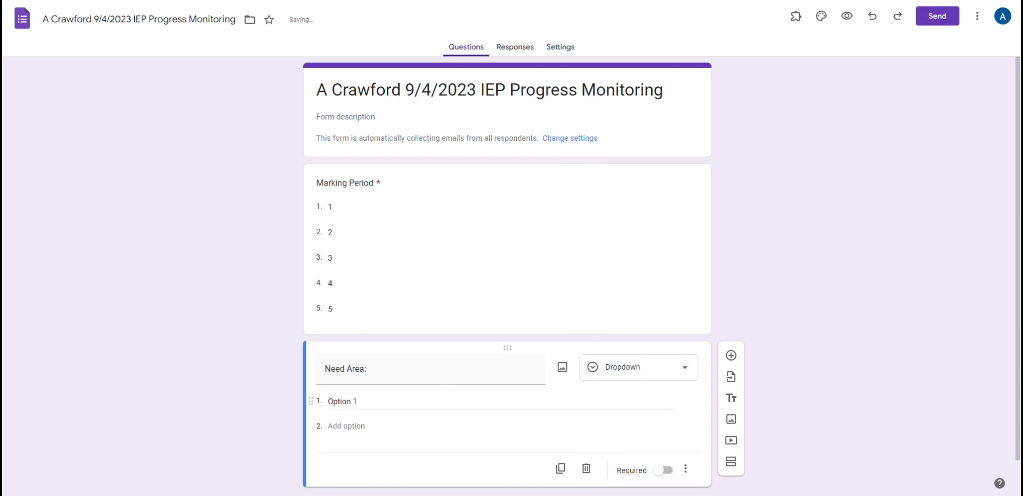
- Enter Decoding and Math Computation as the first two options of the Need Area dropdown
scroll(421, 407, down, 1)
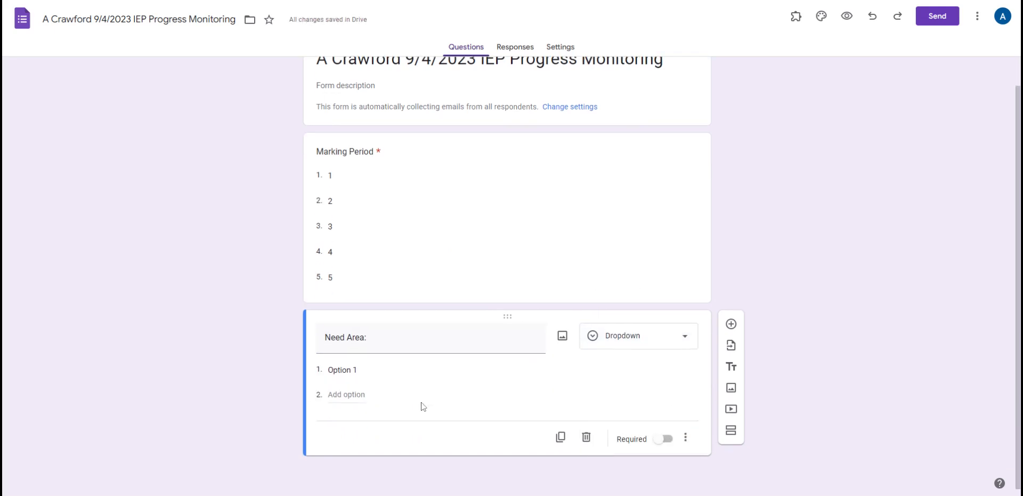
click(399, 372)
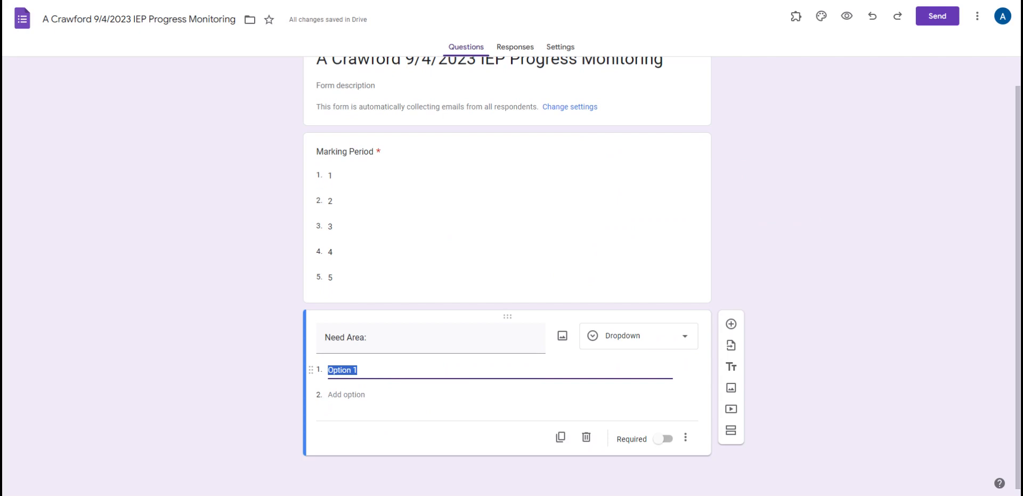
text(Decoding)
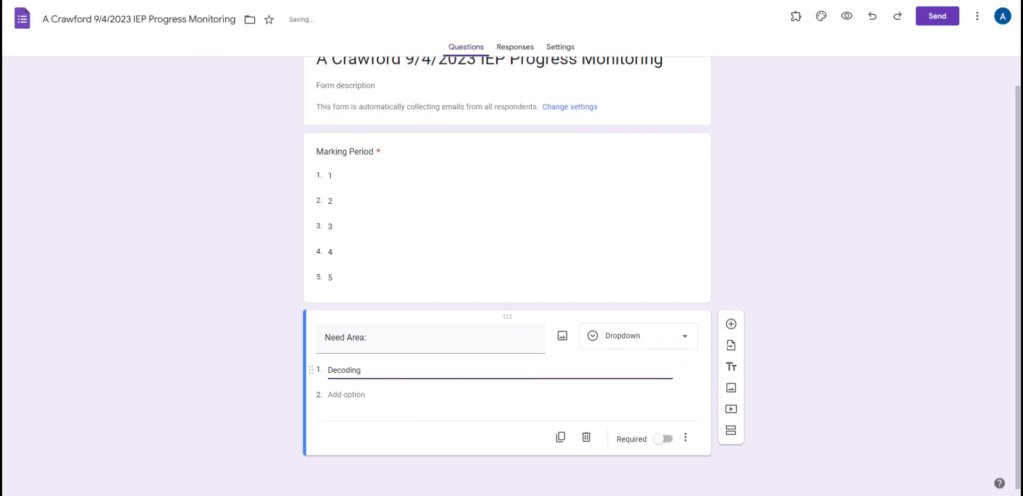
click(394, 390)
click(365, 378)
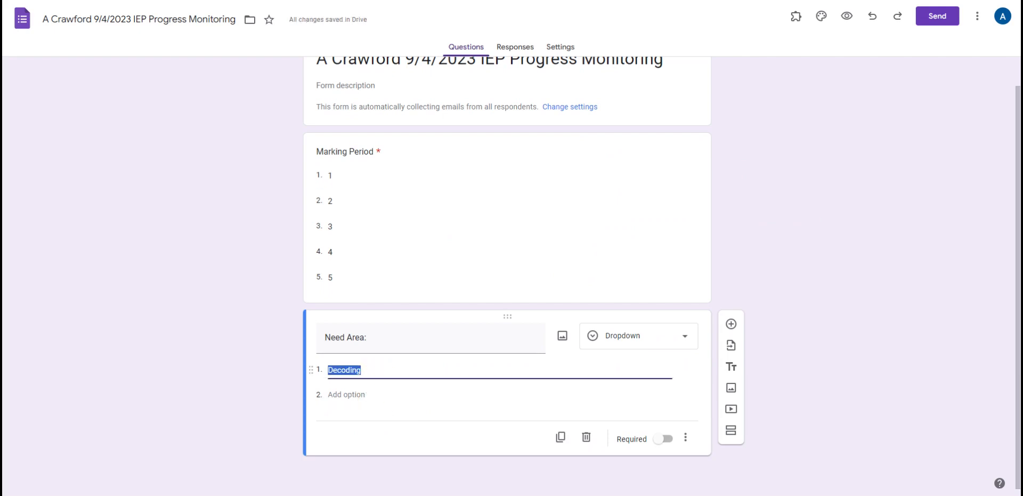
key(Return)
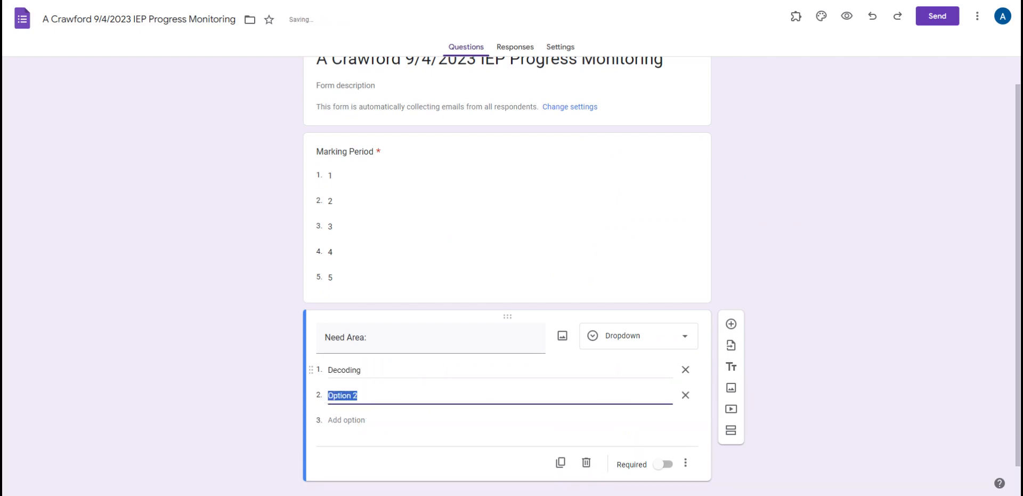
text(MAth)
key(BackSpace)
text(ath Computation)
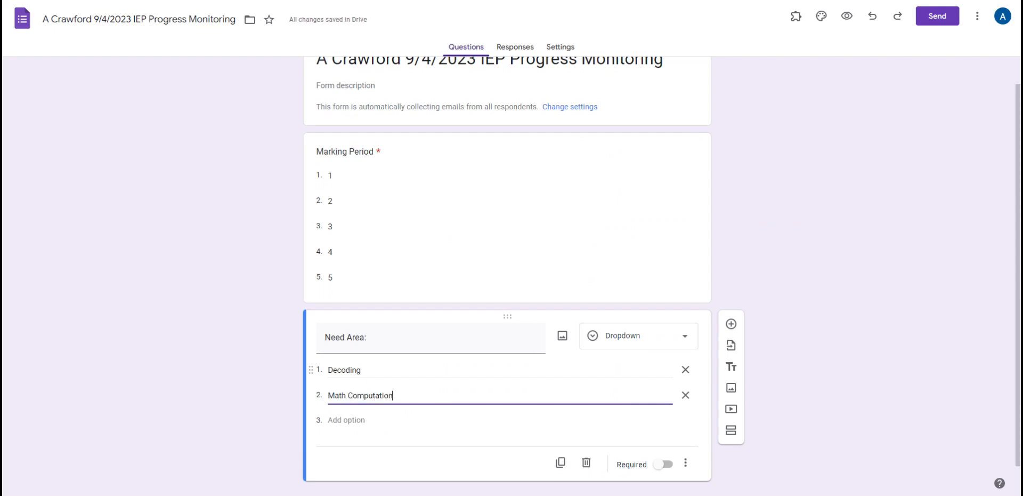
- Add Behavior and Transition as the third and fourth options of the Need Area dropdown
key(Return)
text(B)
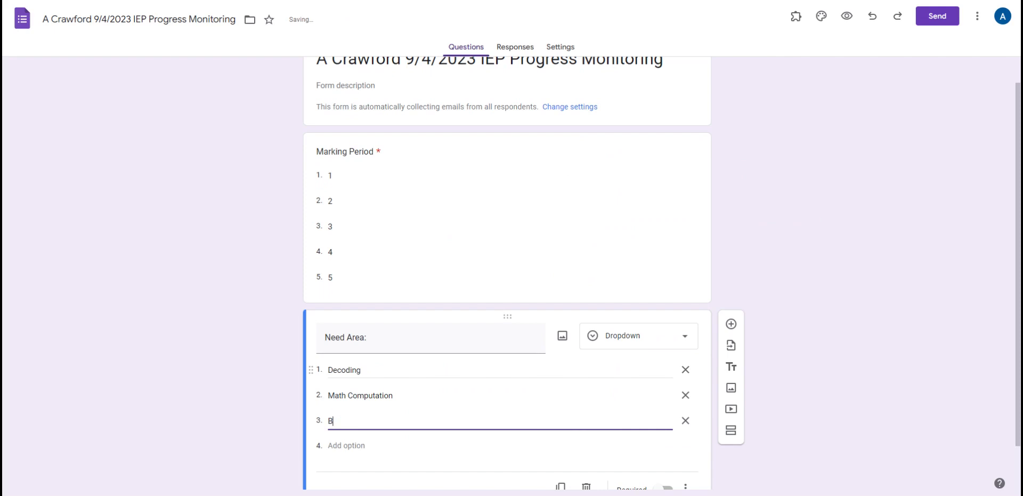
text(ehavior)
key(Return)
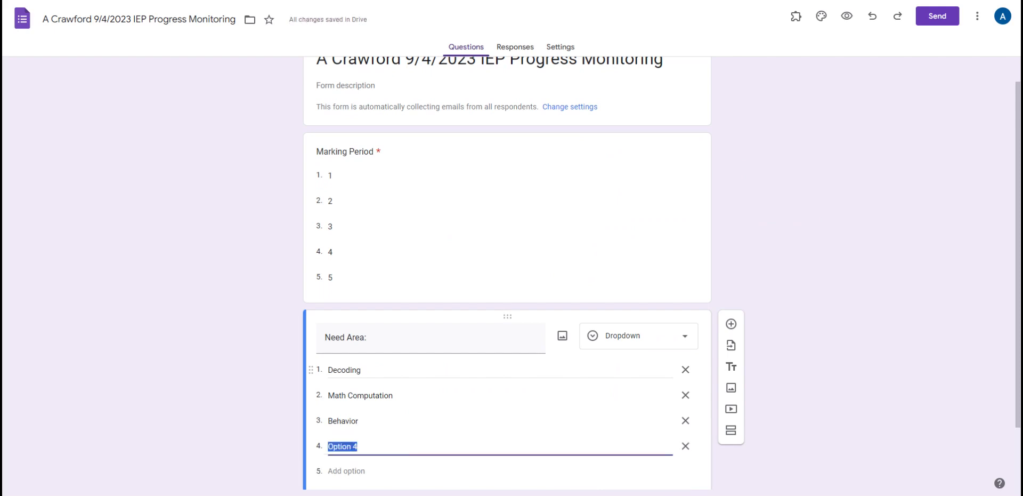
text(Transtio)
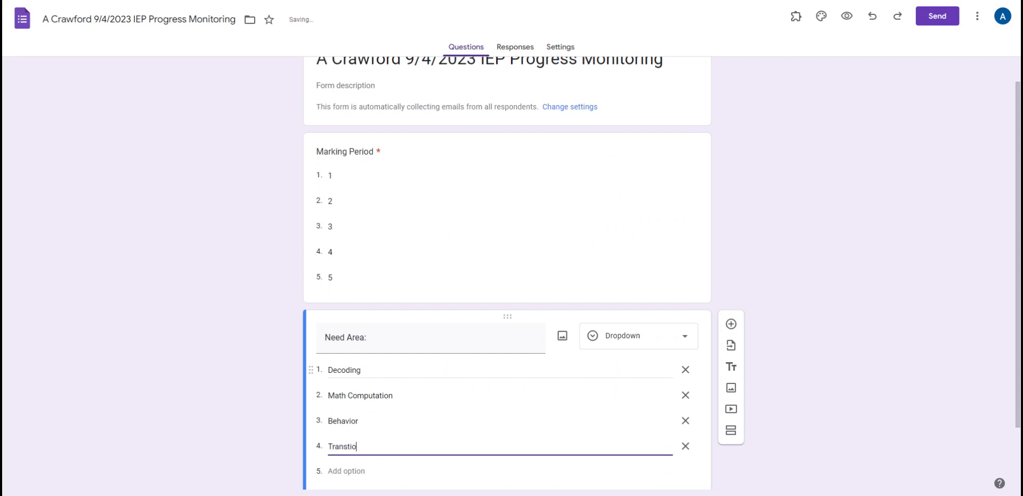
key(BackSpace)
key(BackSpace)
key(BackSpace)
text(ition)
click(892, 418)
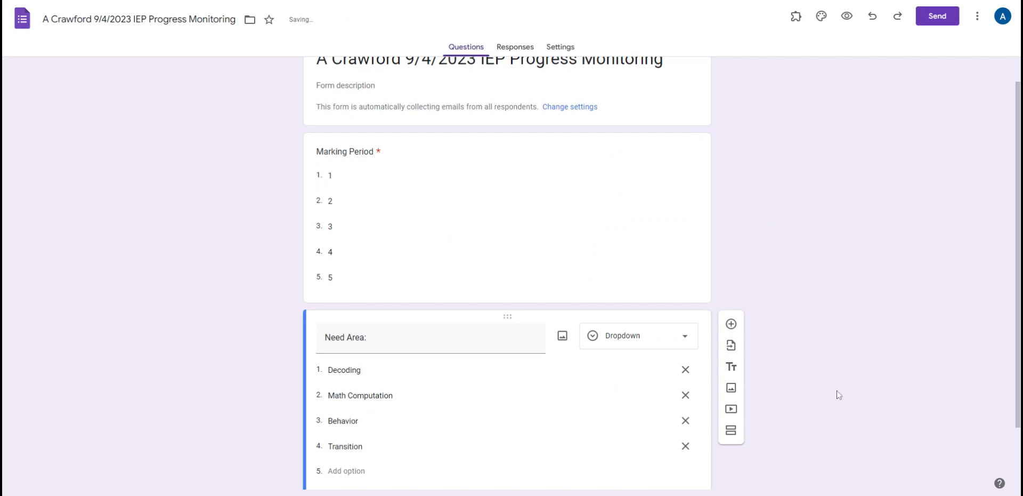
- Add a new section after the Need Area question and title it Decoding
scroll(848, 413, down, 2)
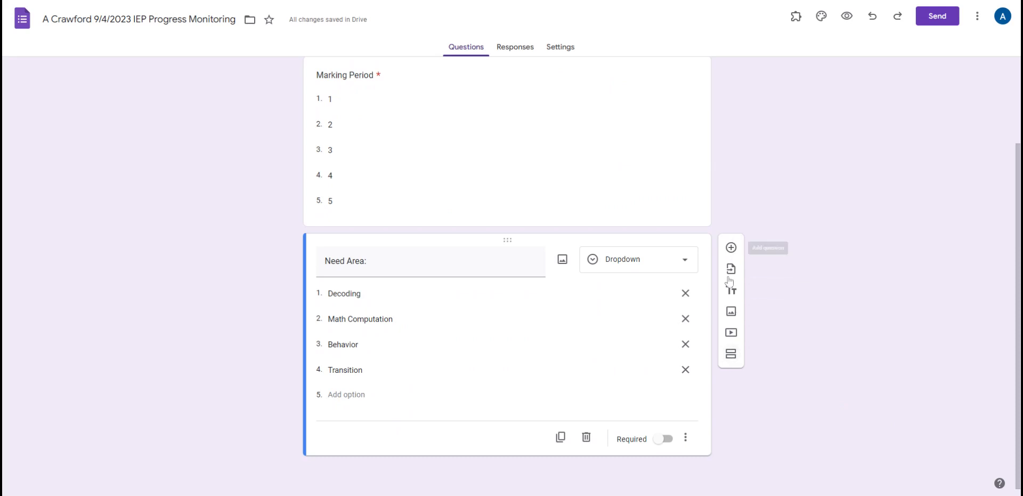
click(730, 355)
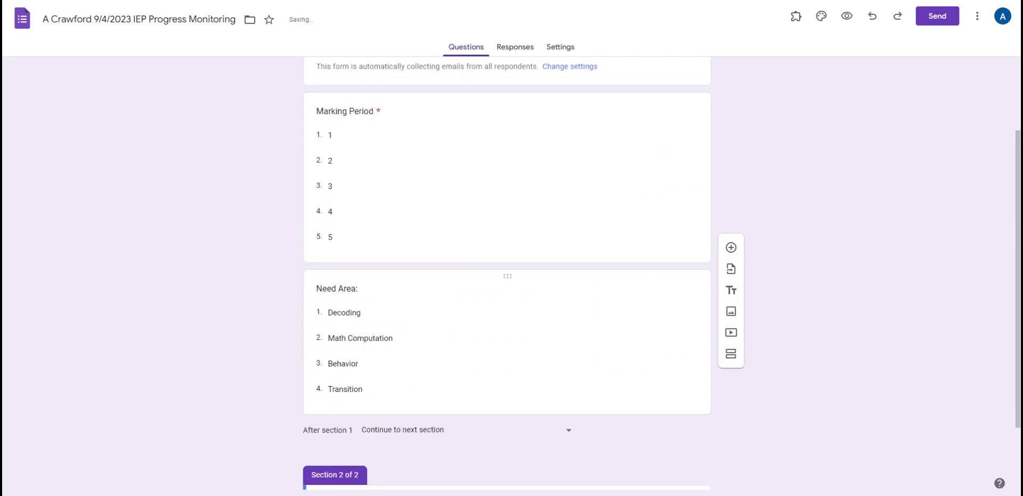
click(397, 410)
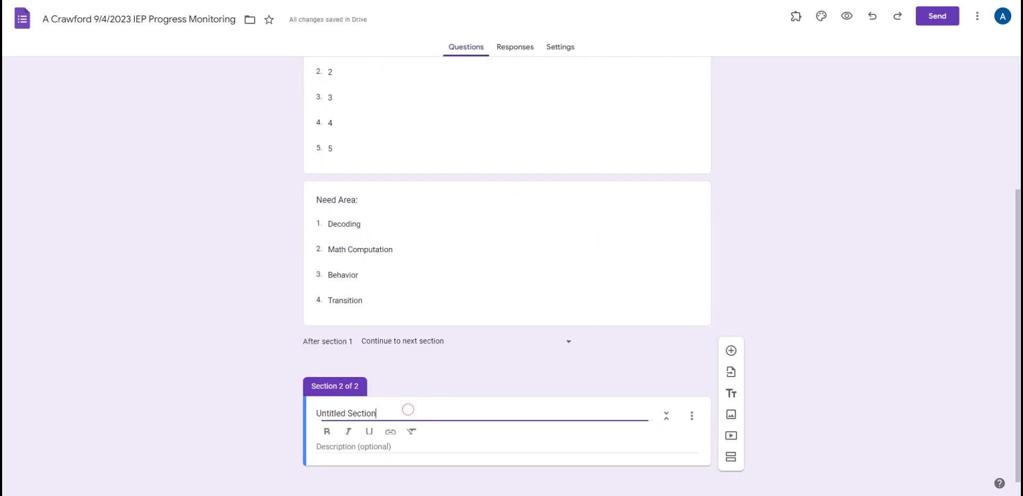
text(D)
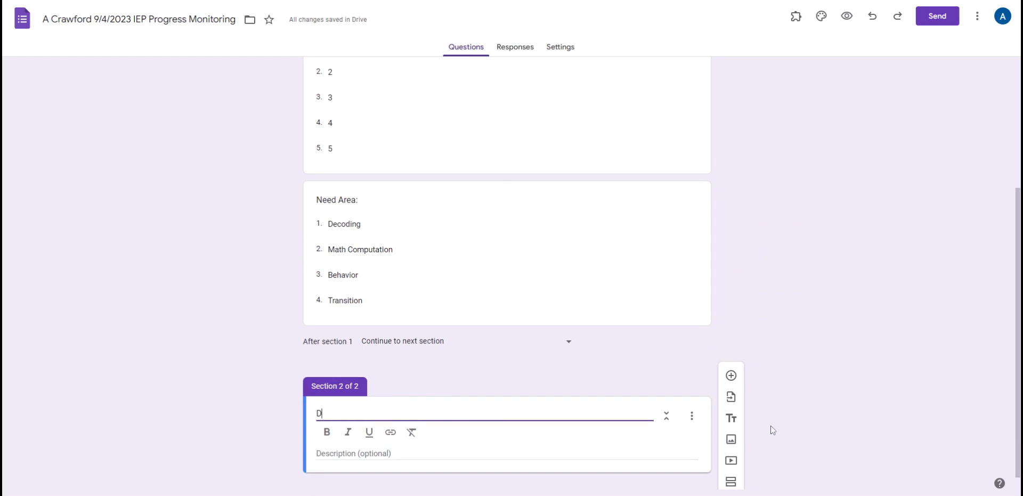
text(ecoding)
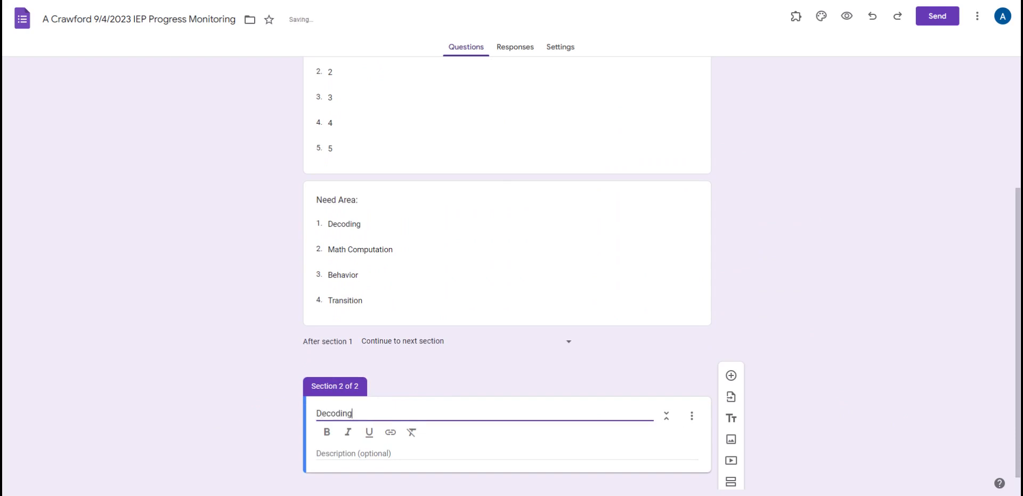
click(824, 395)
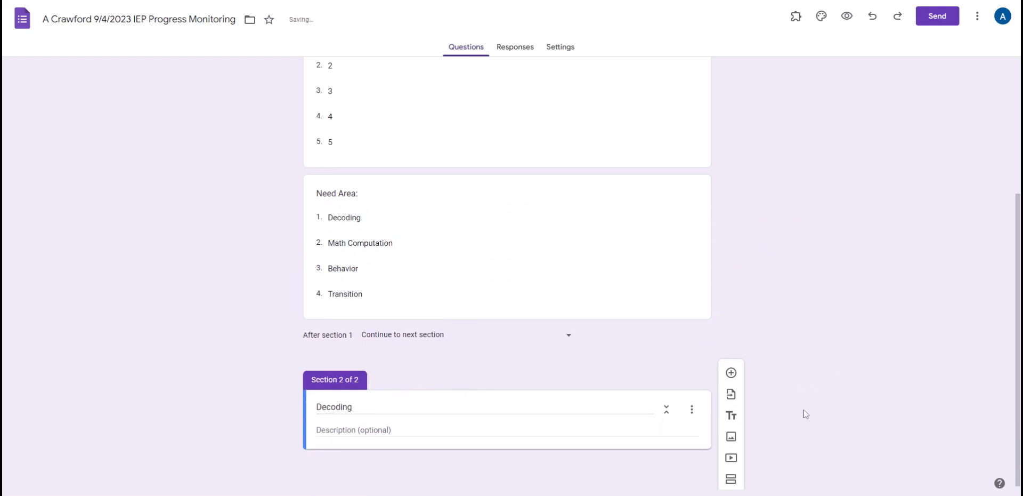
- Add another section after Decoding and title it Math Computation
click(731, 482)
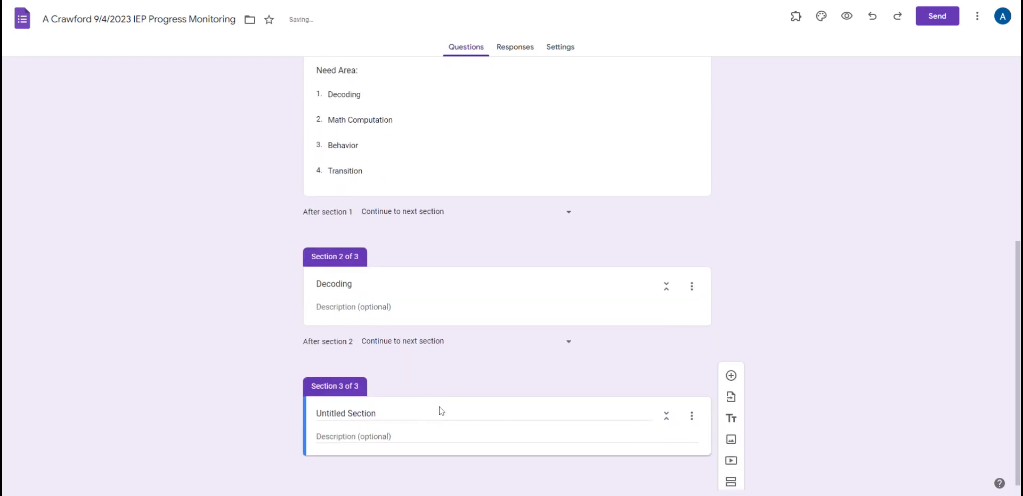
click(440, 412)
drag(376, 413, 278, 417)
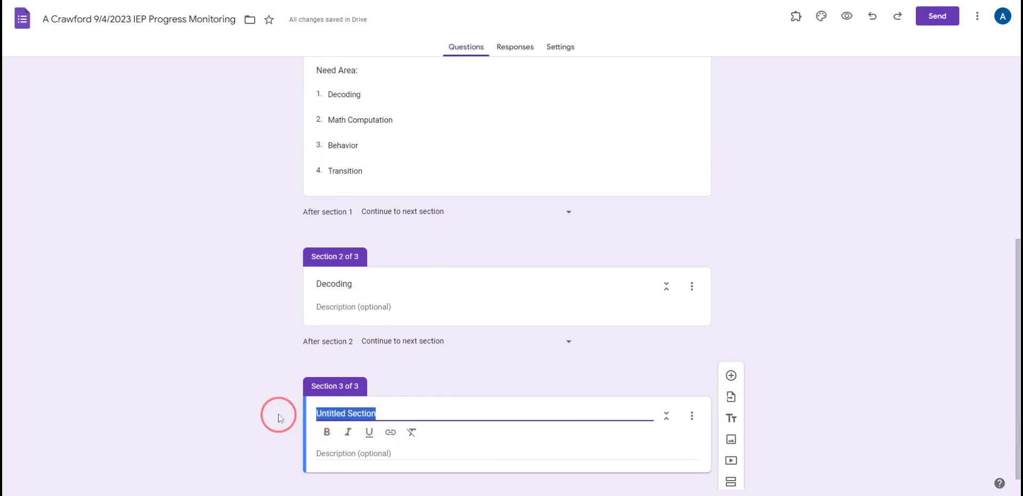
text(MAth)
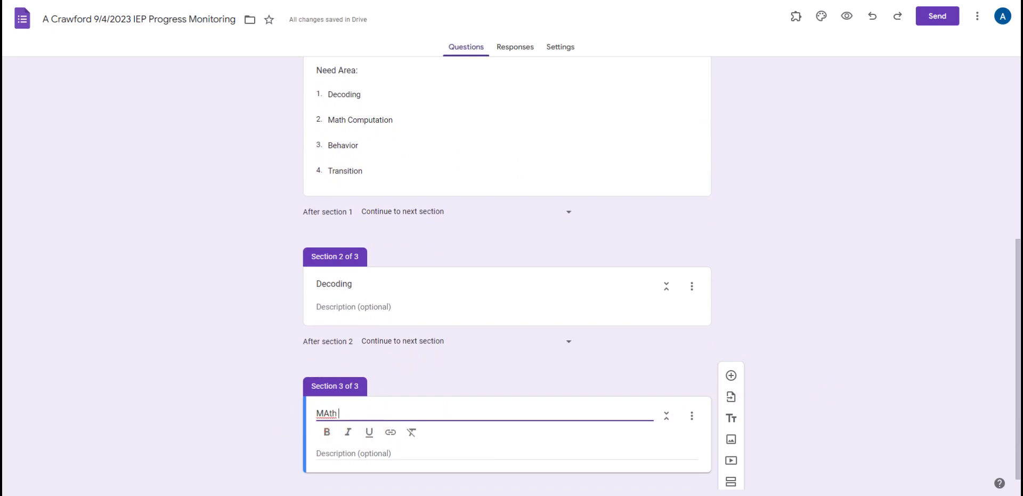
key(BackSpace)
key(BackSpace)
key(BackSpace)
key(BackSpace)
text(ath Computation)
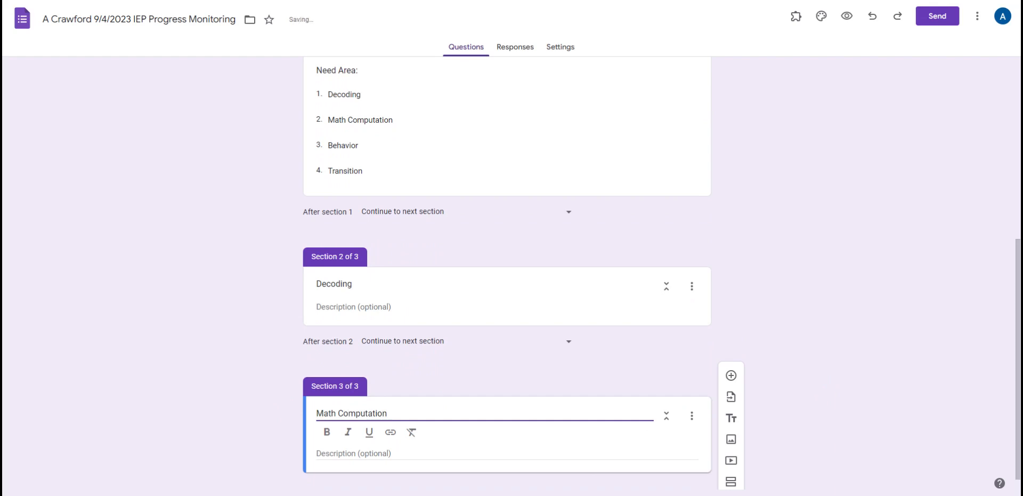
- Add a fourth section after Math Computation and title it Behavior
scroll(302, 331, down, 1)
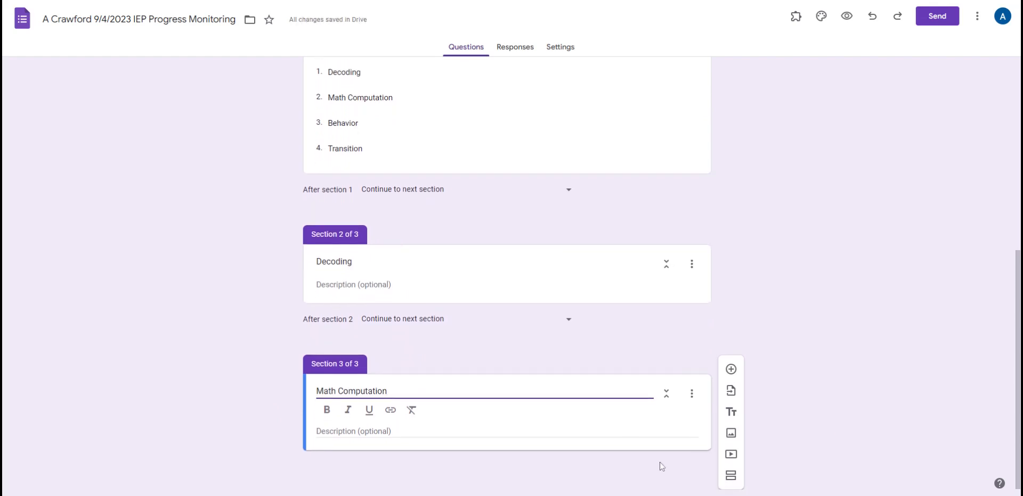
click(737, 474)
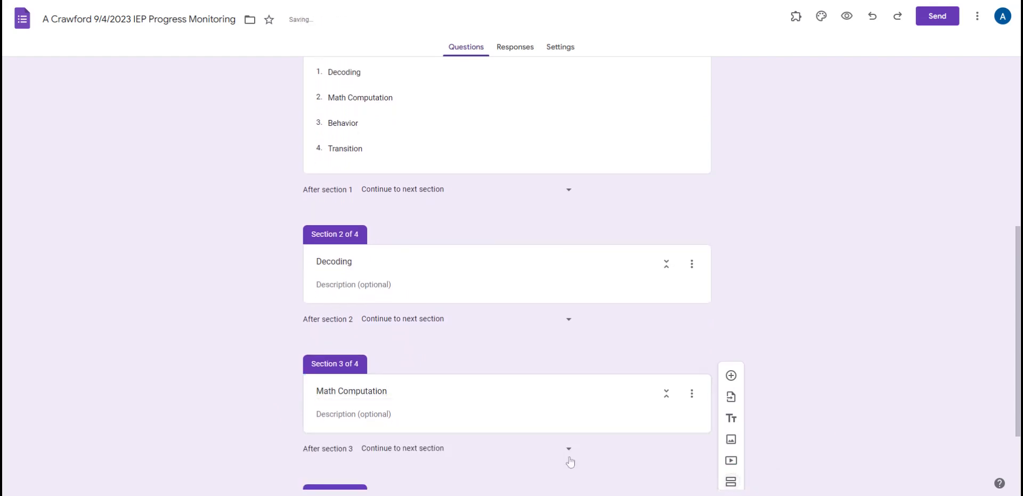
drag(459, 411, 303, 406)
click(383, 416)
click(379, 407)
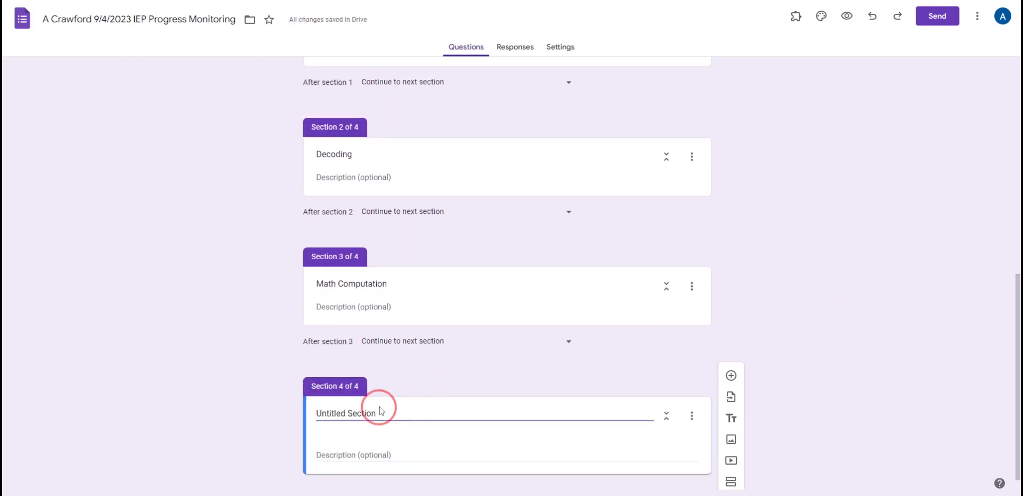
click(381, 410)
drag(377, 411, 318, 412)
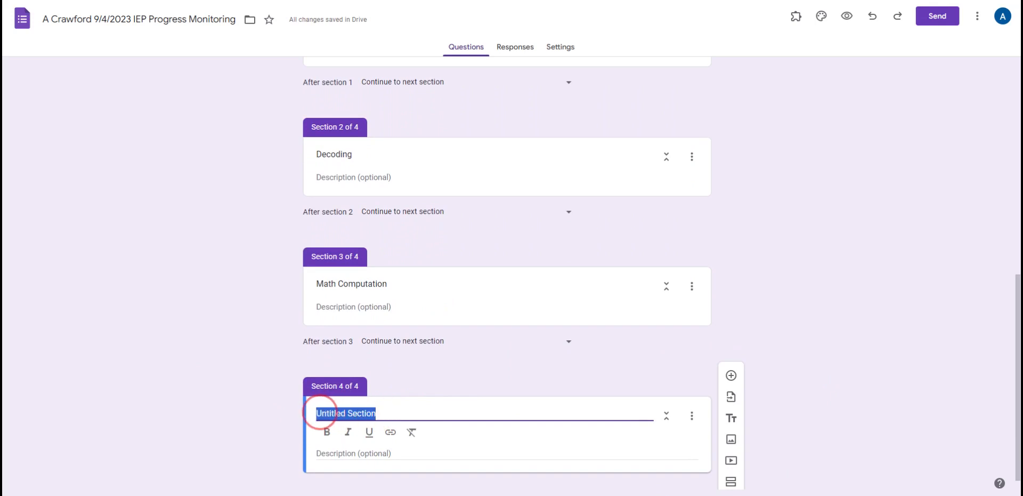
text(Behavior)
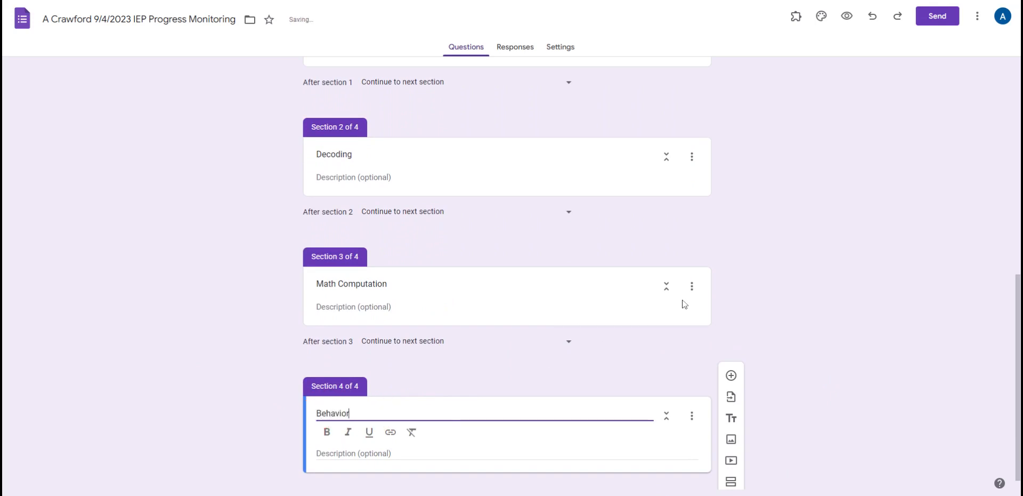
- Add a fifth section after Behavior and title it Transition
scroll(654, 267, up, 1)
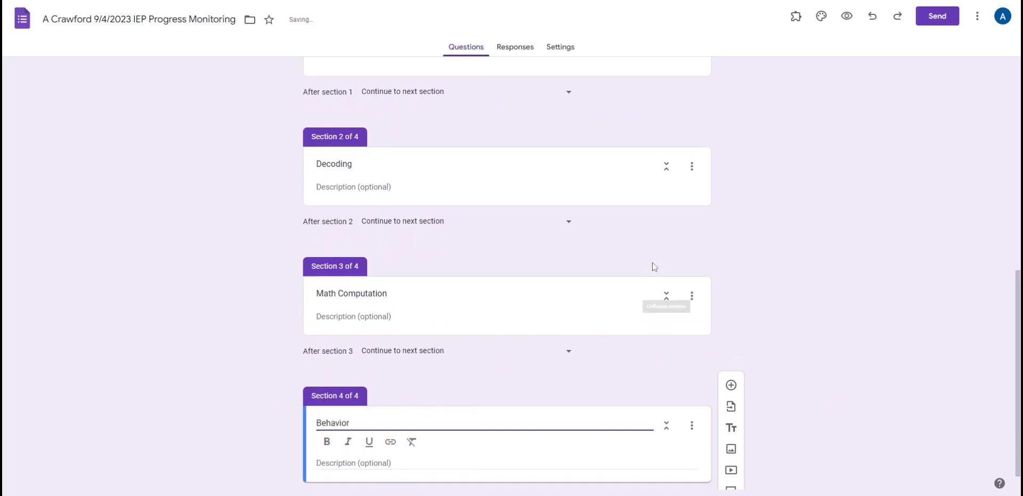
scroll(665, 293, down, 2)
click(731, 479)
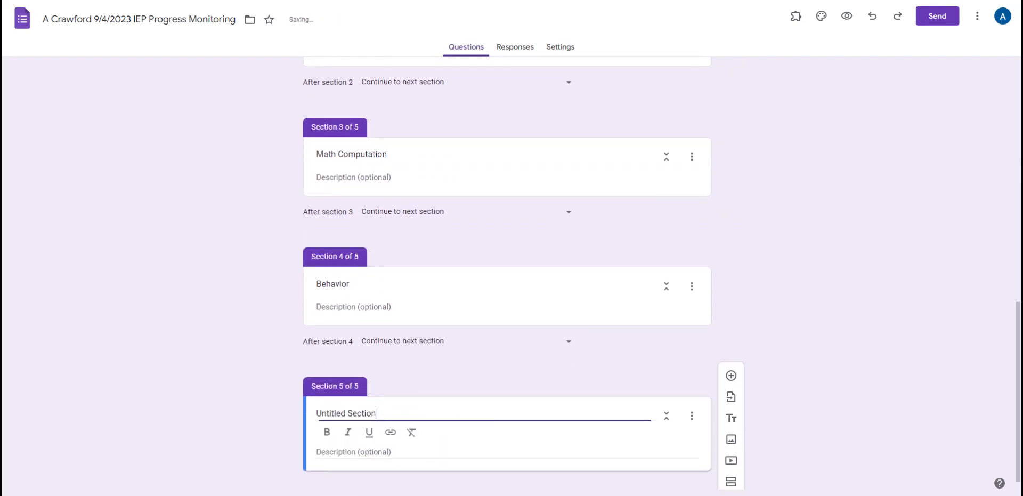
double_click(362, 413)
key(BackSpace)
key(BackSpace)
key(BackSpace)
key(BackSpace)
key(BackSpace)
key(BackSpace)
key(BackSpace)
key(BackSpace)
key(BackSpace)
key(BackSpace)
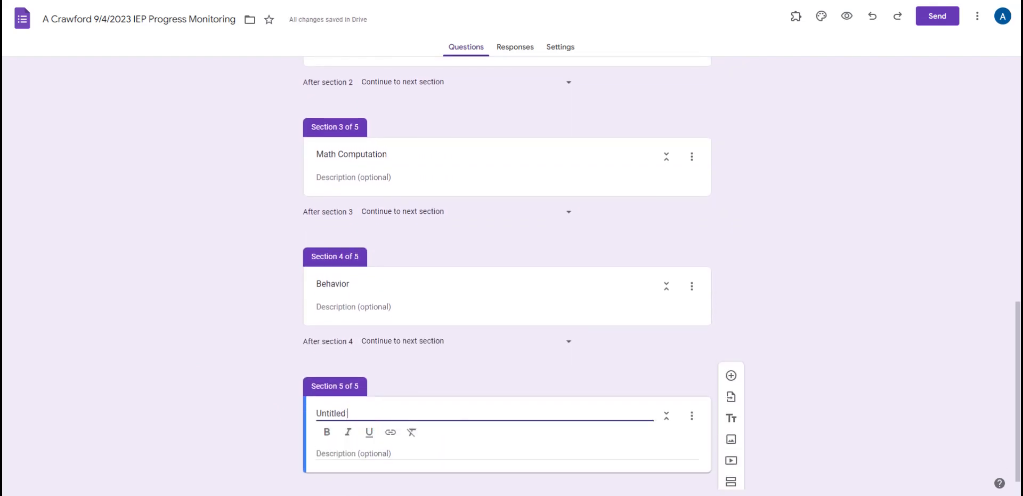
text(Transition)
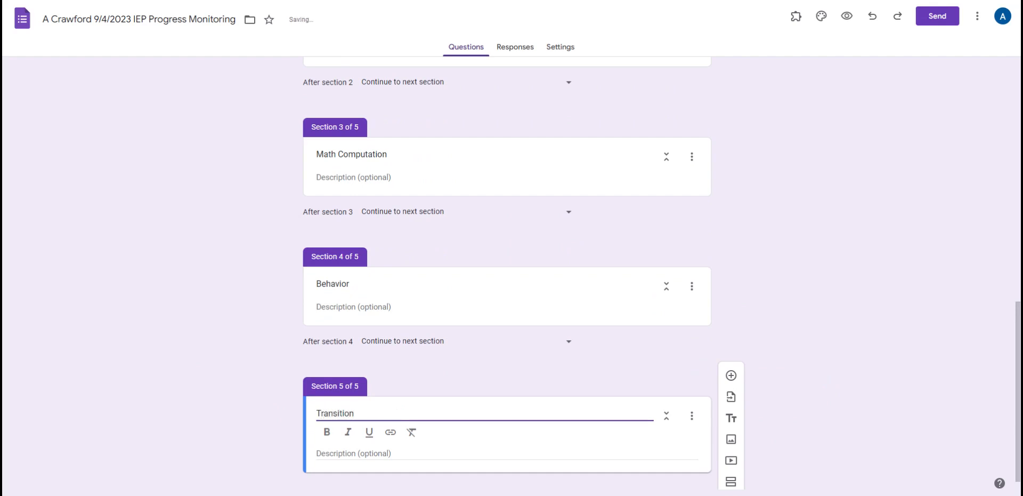
click(797, 347)
scroll(805, 347, up, 5)
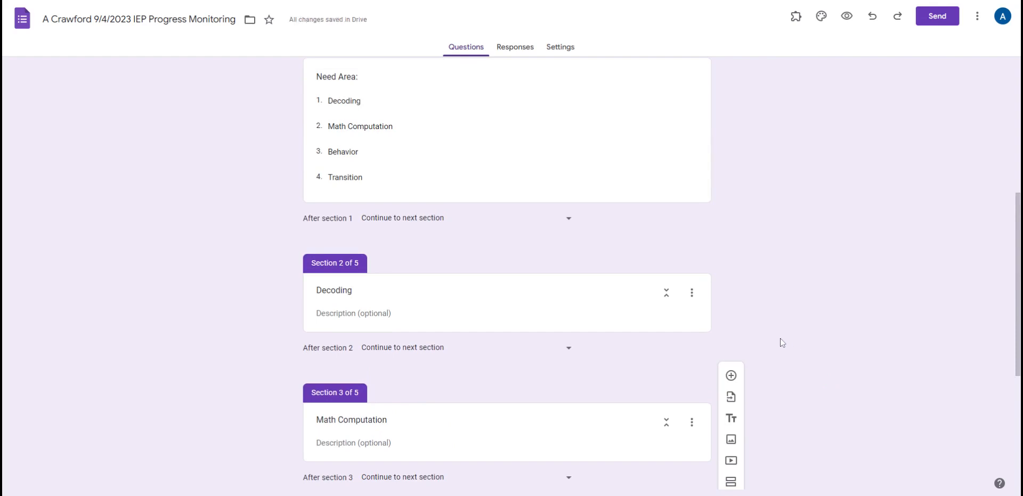
scroll(781, 343, up, 1)
scroll(579, 293, up, 2)
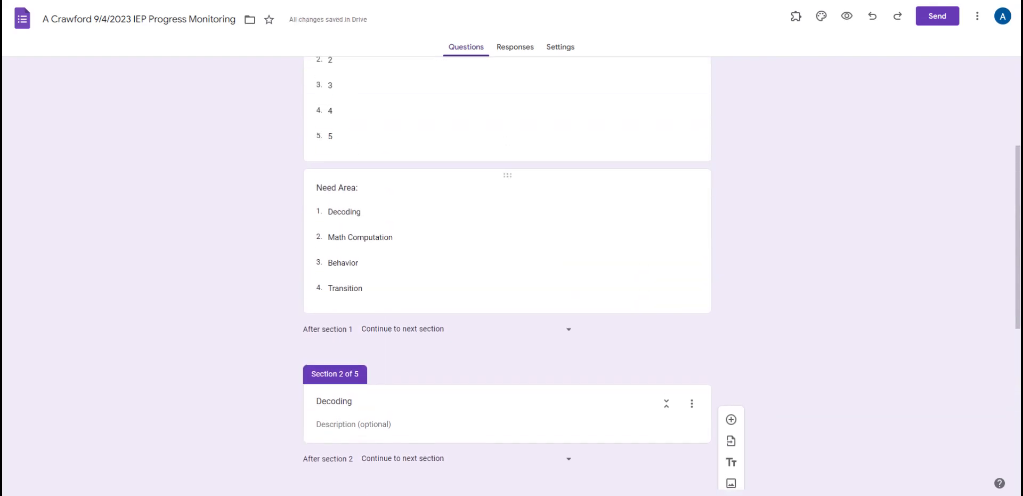
- Enable going to a section based on the answer for the Need Area question
click(662, 292)
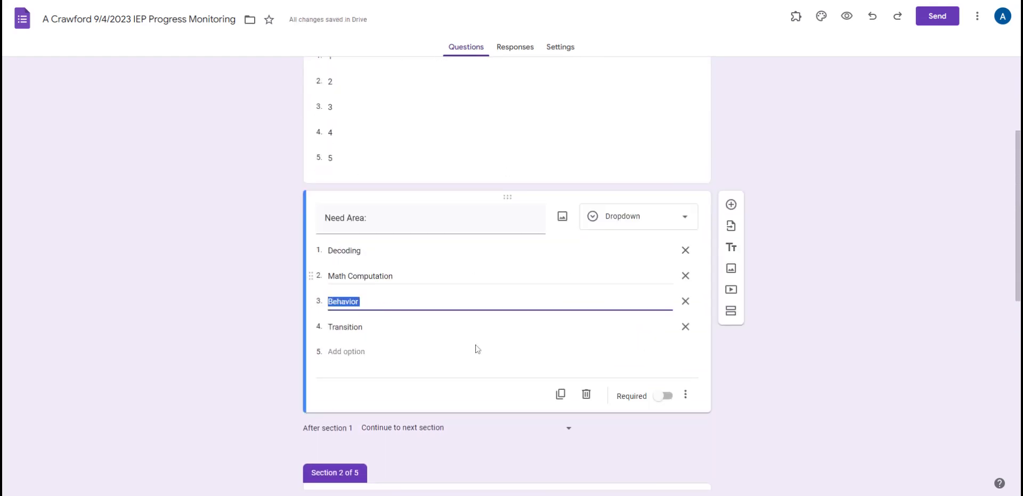
click(685, 397)
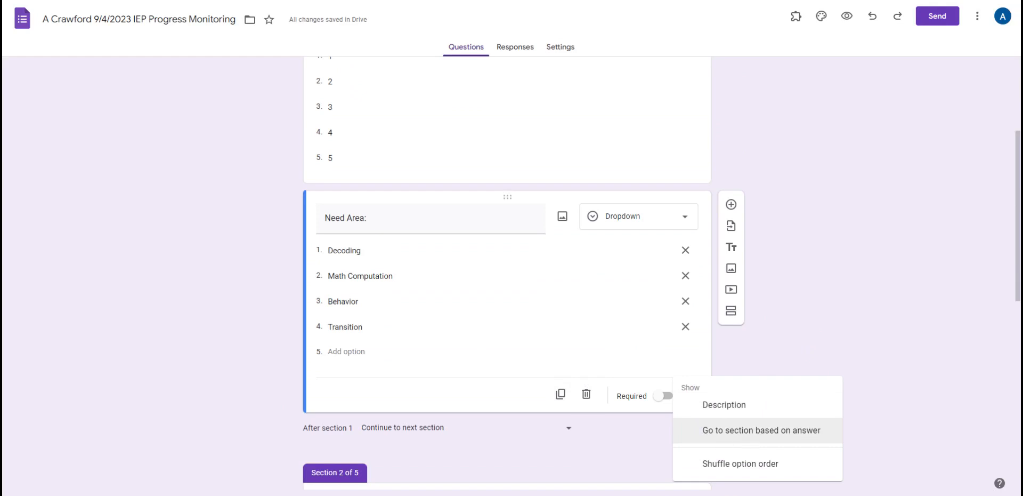
click(746, 431)
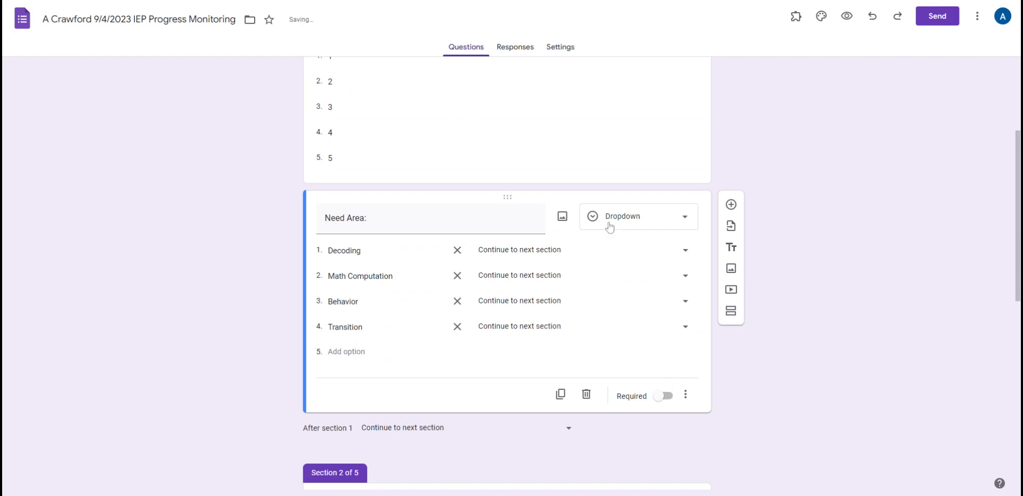
- Route the Decoding answer to section 2 (Decoding) and the Math Computation answer to section 3 (Math Computation)
click(686, 252)
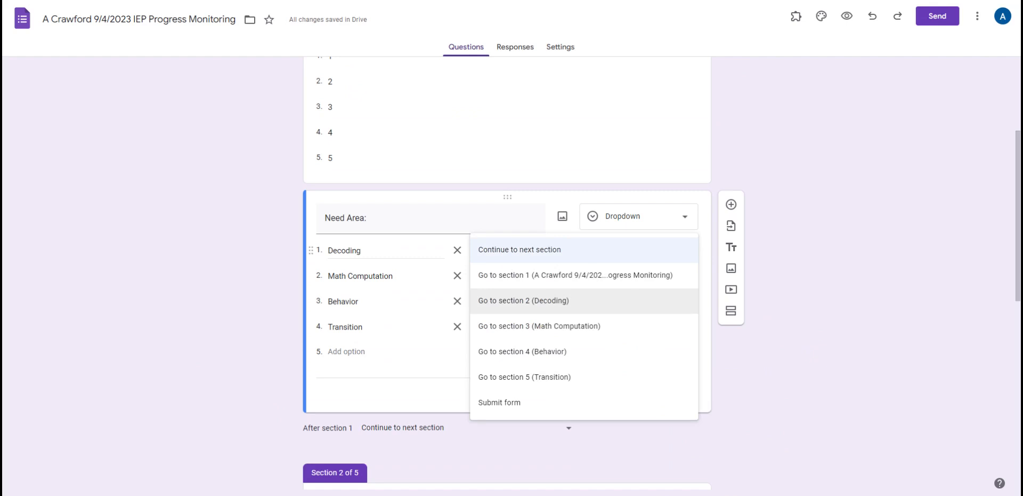
click(628, 299)
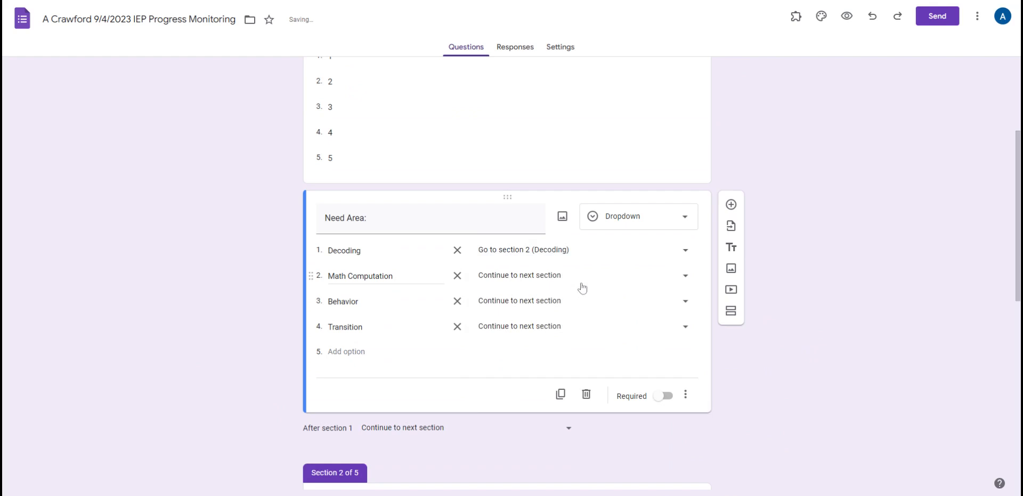
click(604, 284)
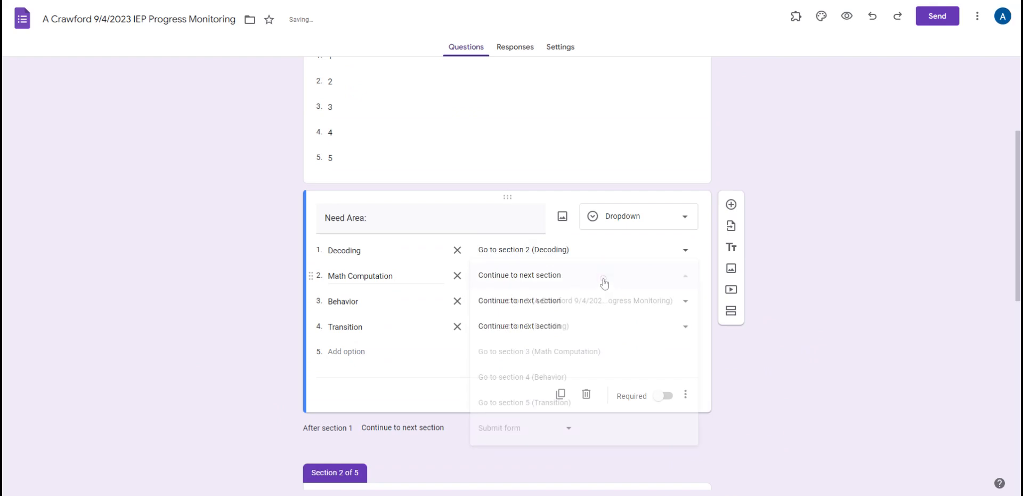
click(592, 353)
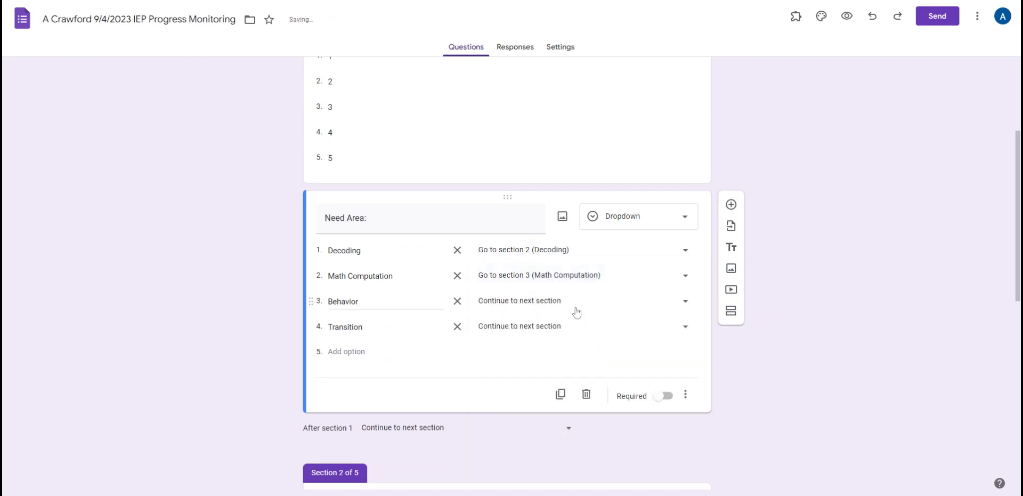
- Route the Behavior answer to section 4 (Behavior) and the Transition answer to section 5 (Transition)
click(577, 312)
click(555, 414)
click(552, 328)
click(563, 441)
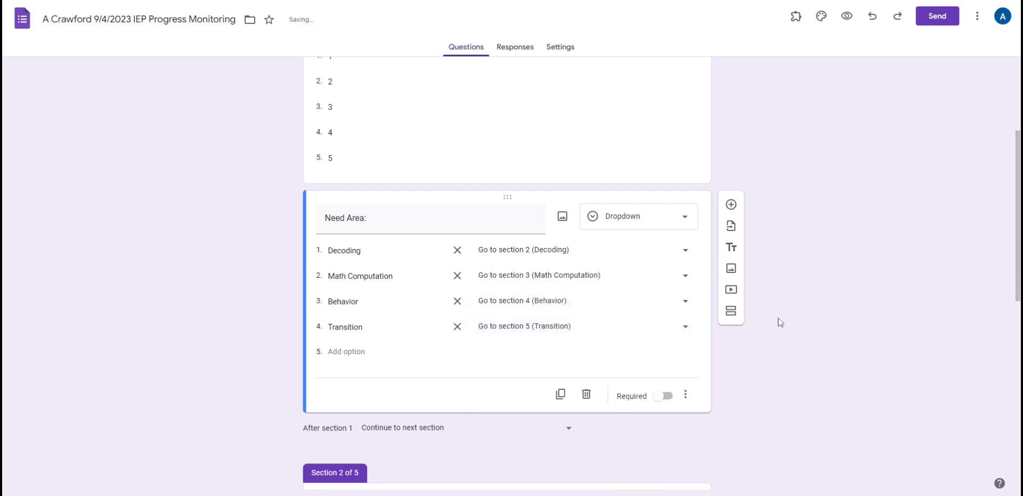
- Set the form to submit after section 2 (Decoding)
scroll(854, 388, up, 4)
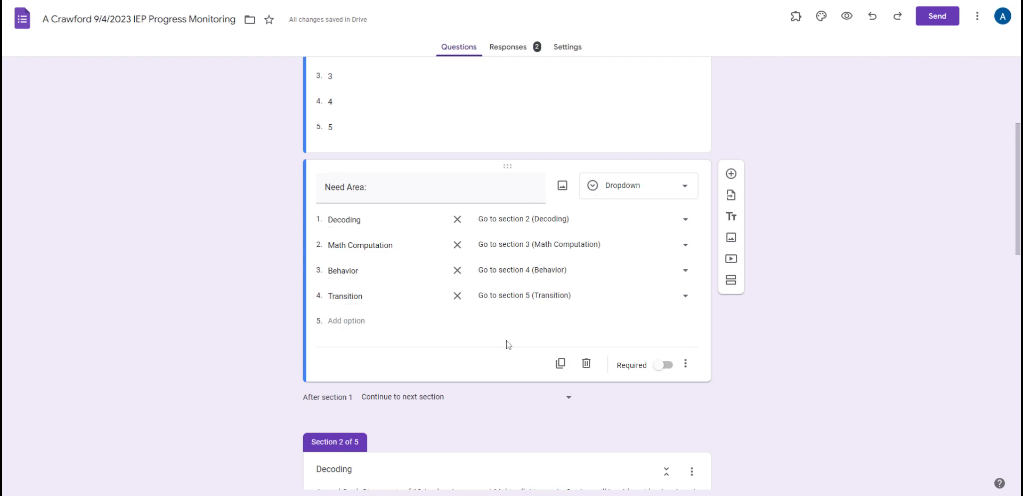
scroll(468, 446, down, 5)
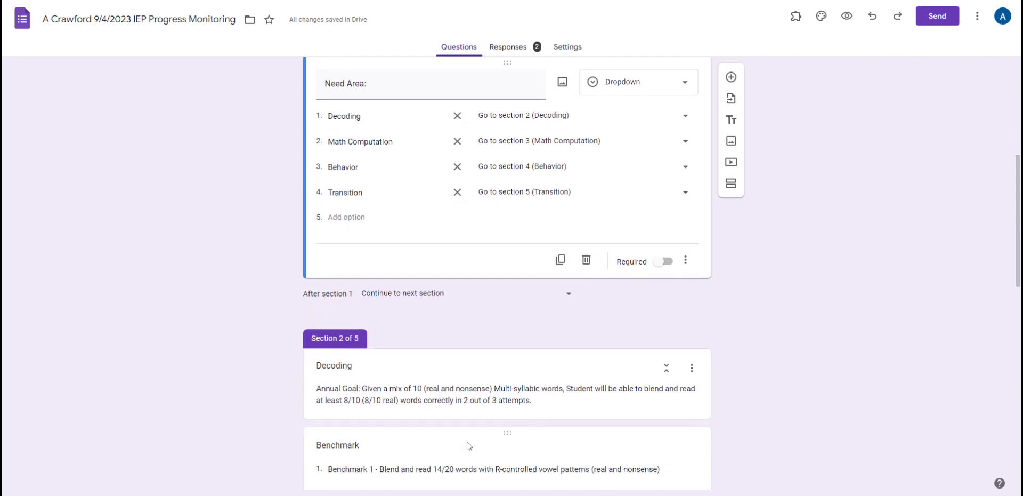
scroll(475, 429, down, 3)
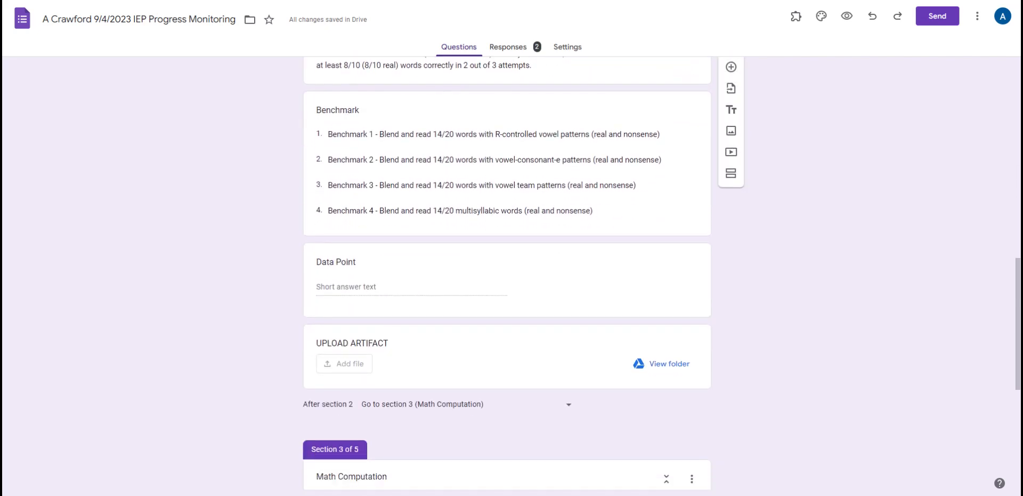
click(531, 406)
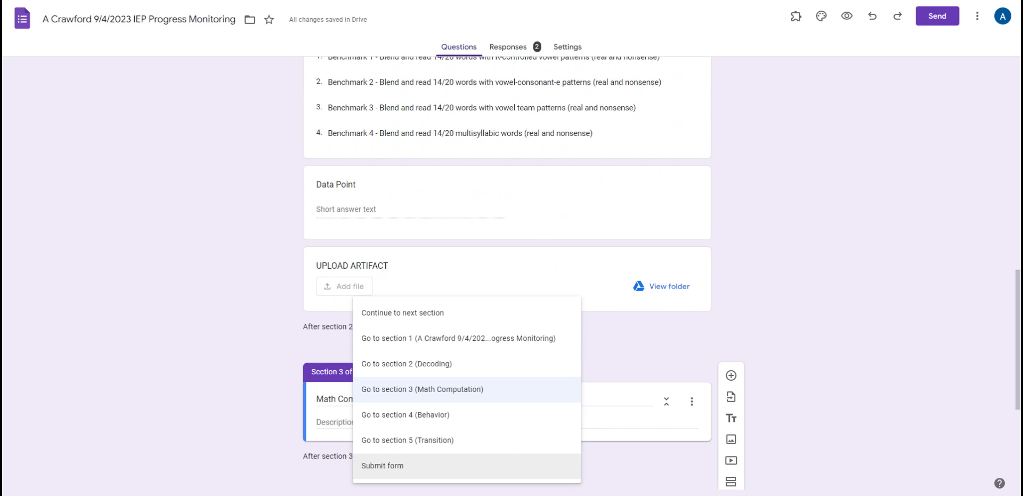
click(466, 469)
- Set the form to submit after section 3 (Math Computation) and after section 4 (Behavior)
scroll(468, 468, down, 2)
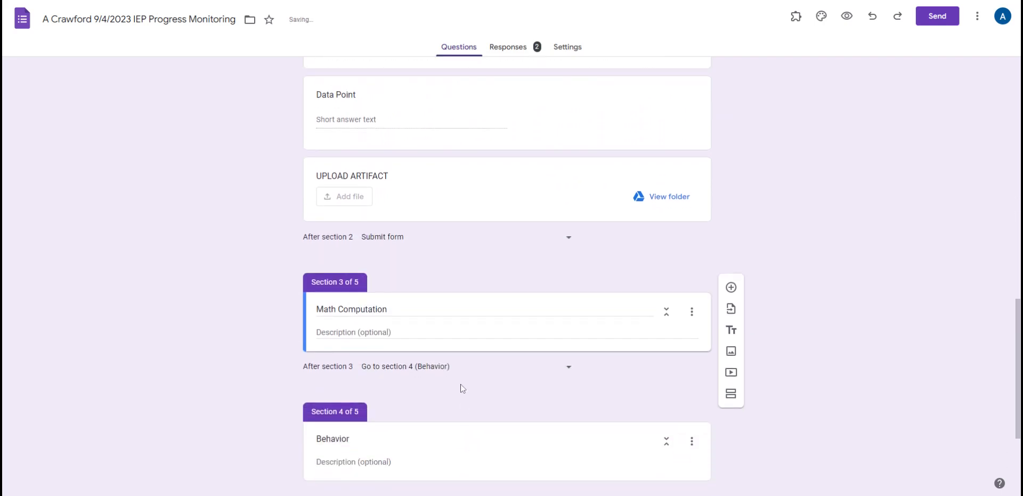
click(458, 374)
click(439, 416)
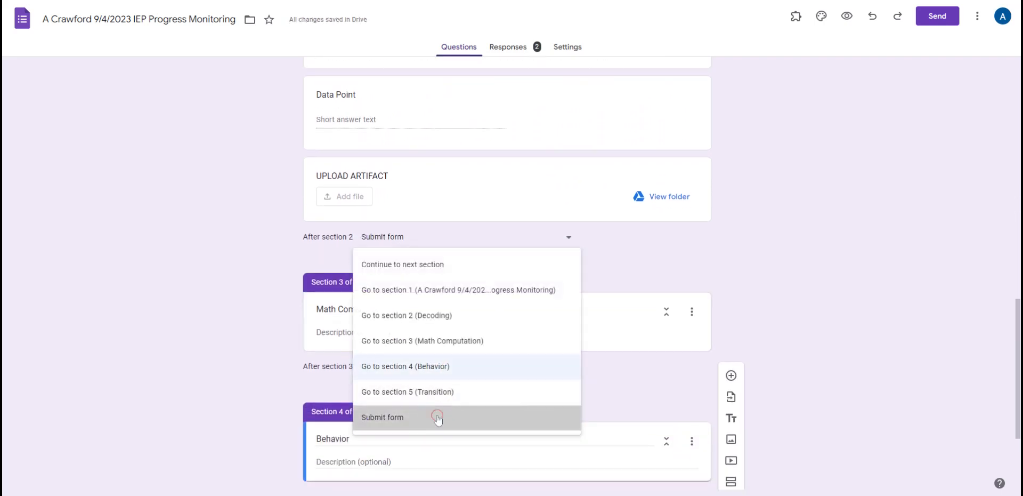
scroll(434, 427, down, 4)
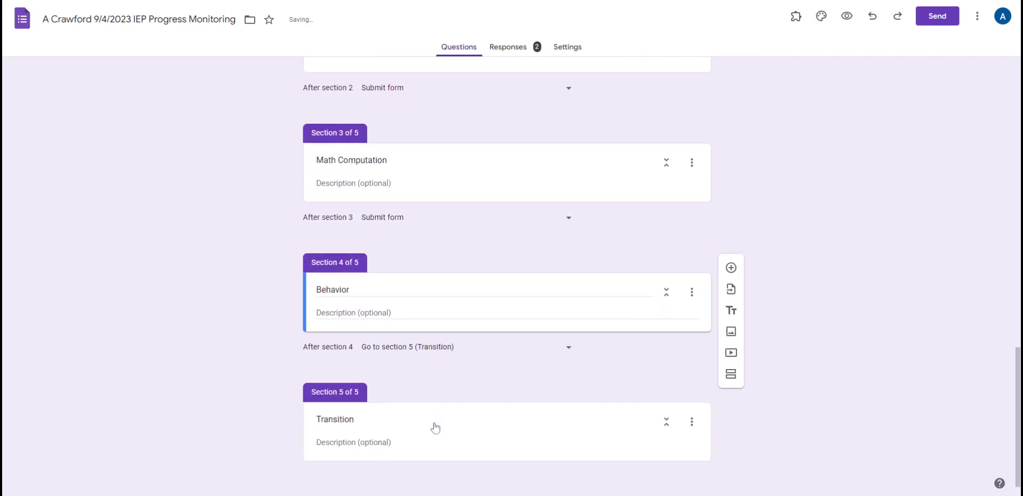
click(440, 347)
click(430, 381)
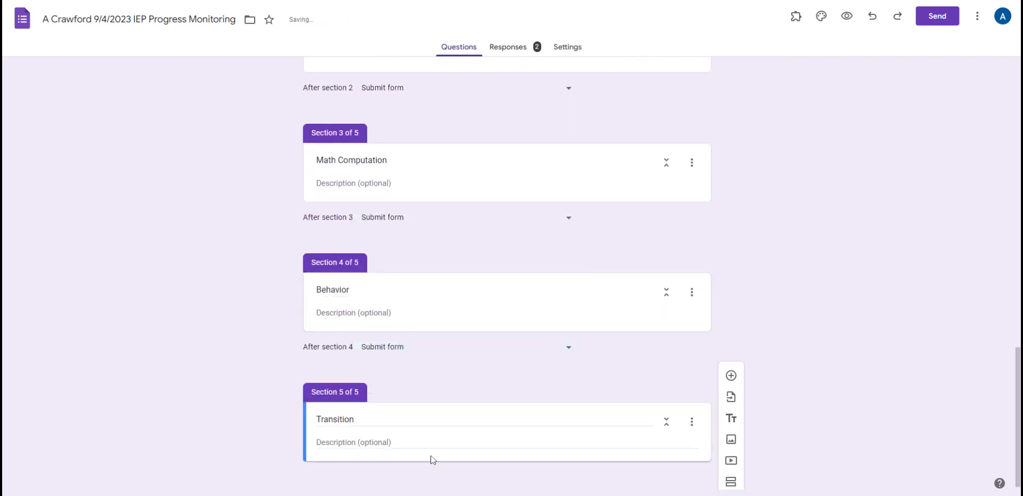